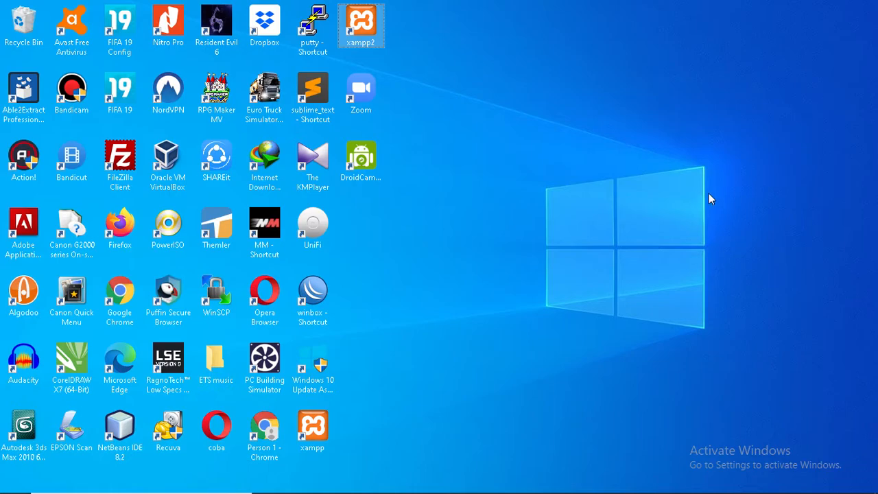
- Bring up the open Notepad note, highlight its Text Editor line and minimize the note
left_click(552, 481)
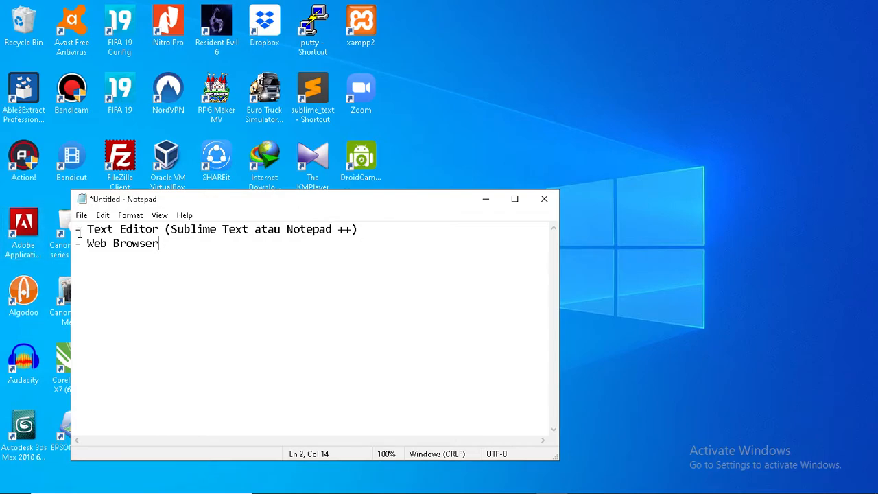
left_click_drag(77, 232, 363, 228)
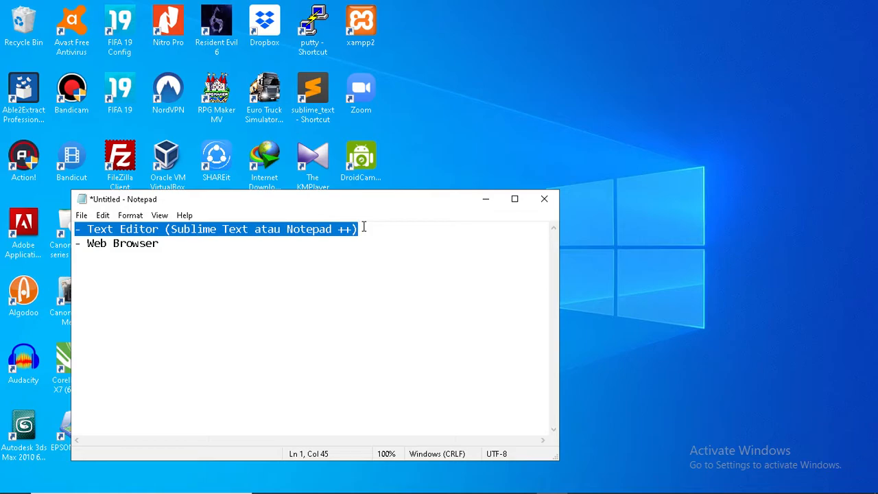
left_click(485, 198)
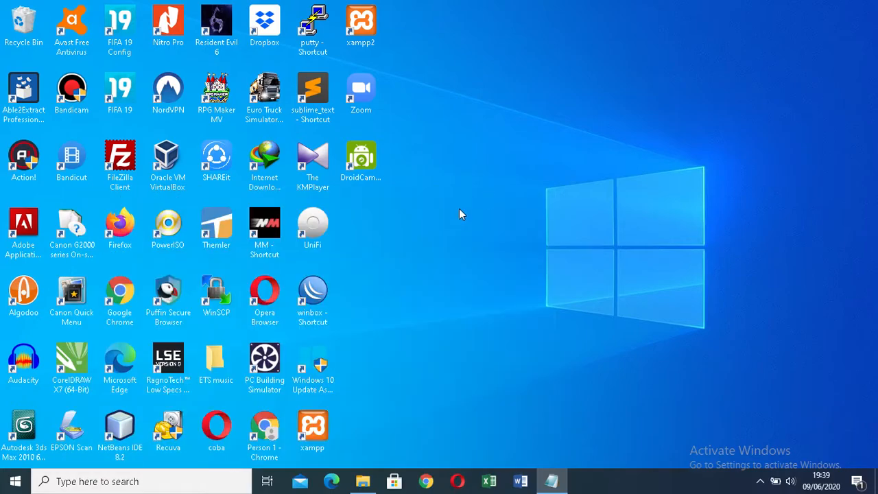
- Search Windows for "notepad" and dismiss the search without launching the app
left_click(122, 482)
type("not")
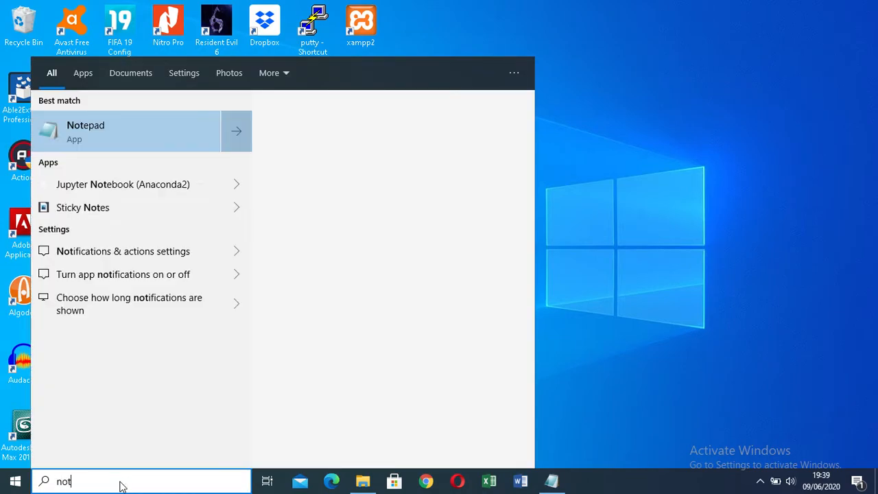
type("epad")
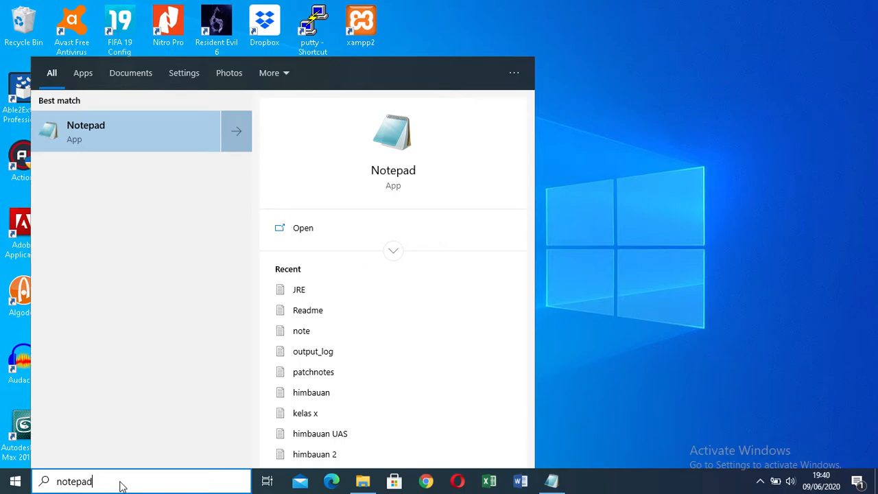
left_click(655, 357)
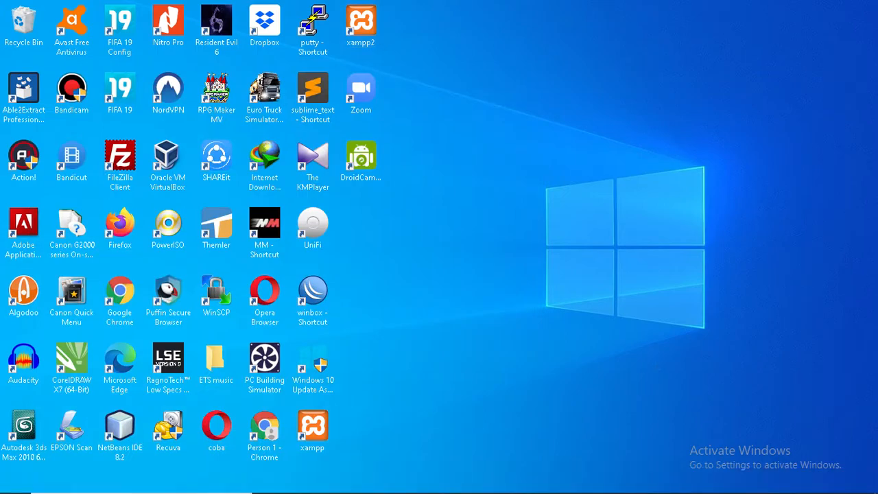
- In the Notepad note, remove the space before "++" so the entry reads "Notepad++", highlight the parenthesised editor names and minimize the note
left_click(551, 480)
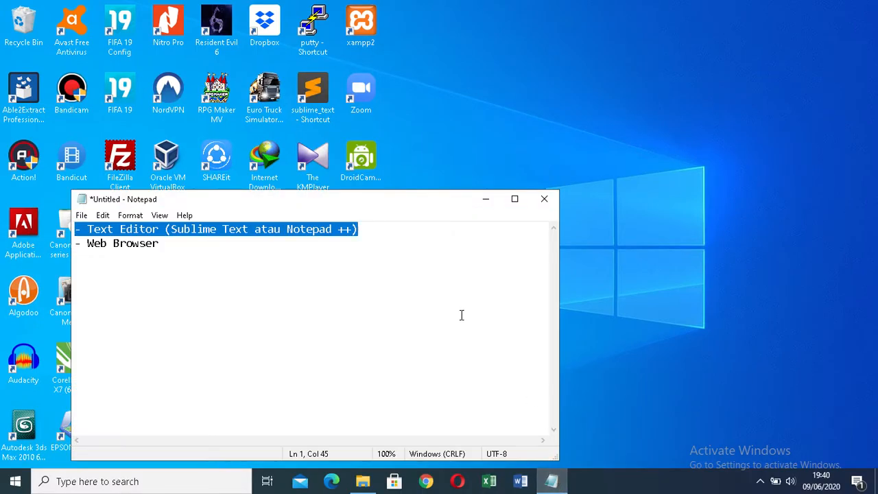
left_click(176, 229)
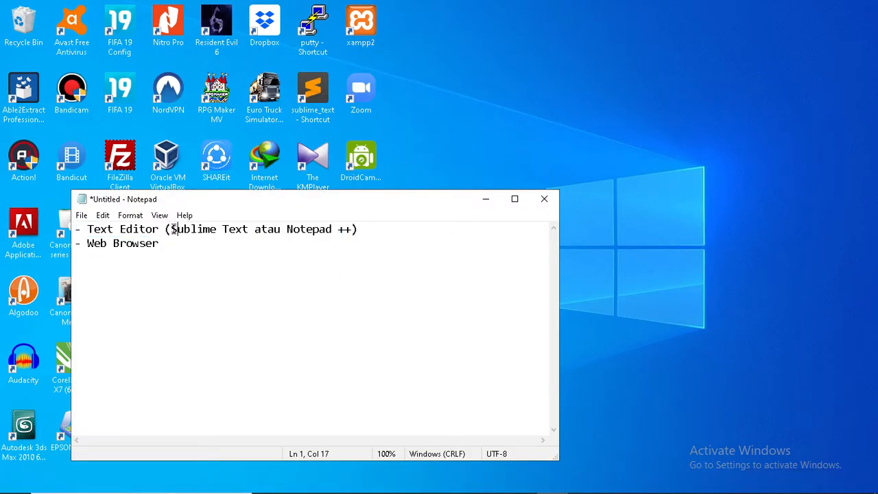
left_click_drag(165, 229, 364, 233)
left_click(381, 239)
left_click(338, 230)
key("BackSpace")
left_click_drag(352, 231, 165, 226)
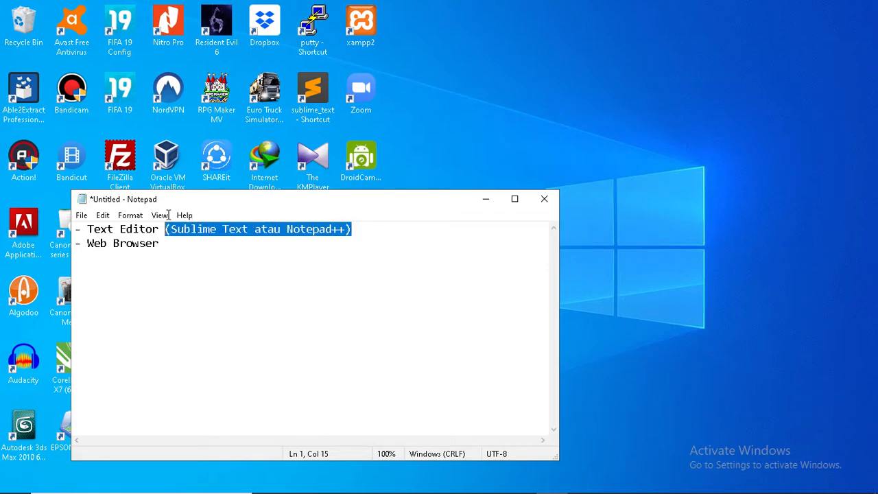
left_click(555, 65)
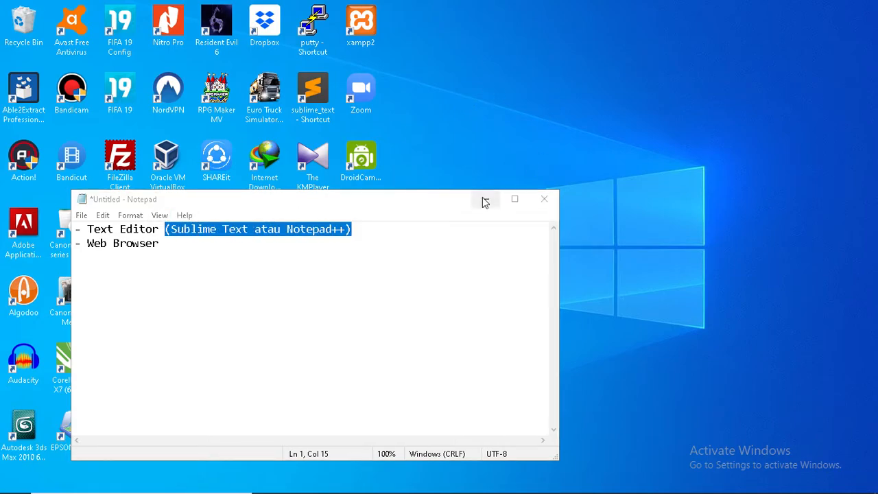
left_click(486, 199)
- Launch Sublime Text from the desktop, decline the update download and close the editor
double_click(316, 87)
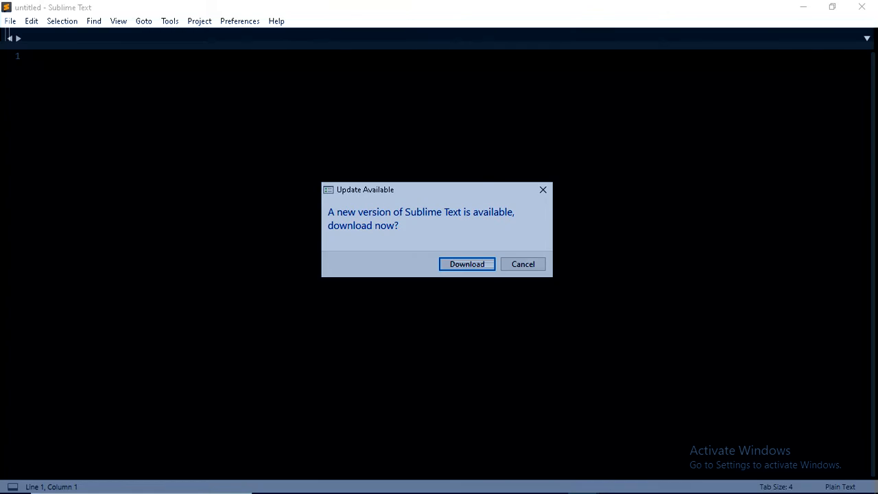
left_click(527, 264)
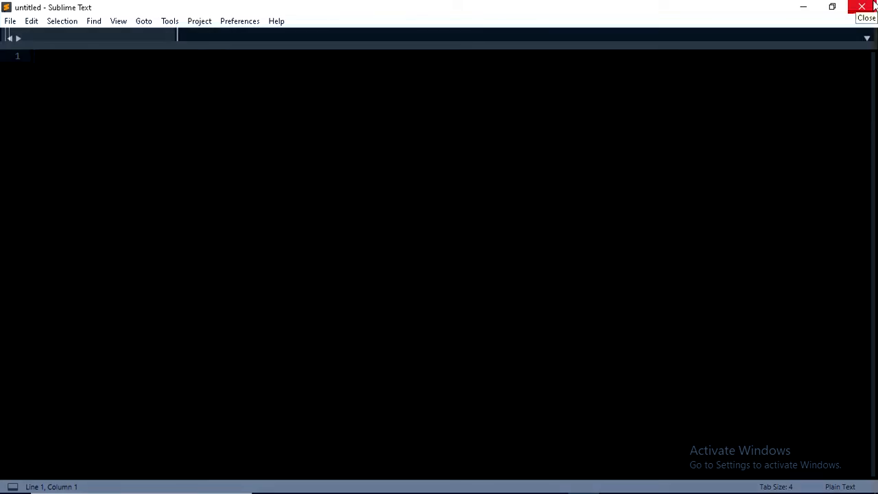
left_click(873, 5)
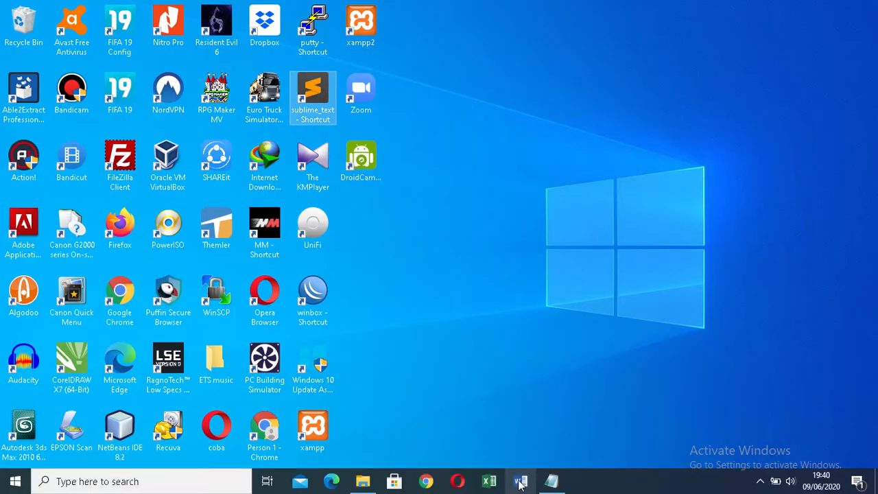
- Bring the Notepad note back, highlight its Web Browser line and minimize the note
left_click(549, 482)
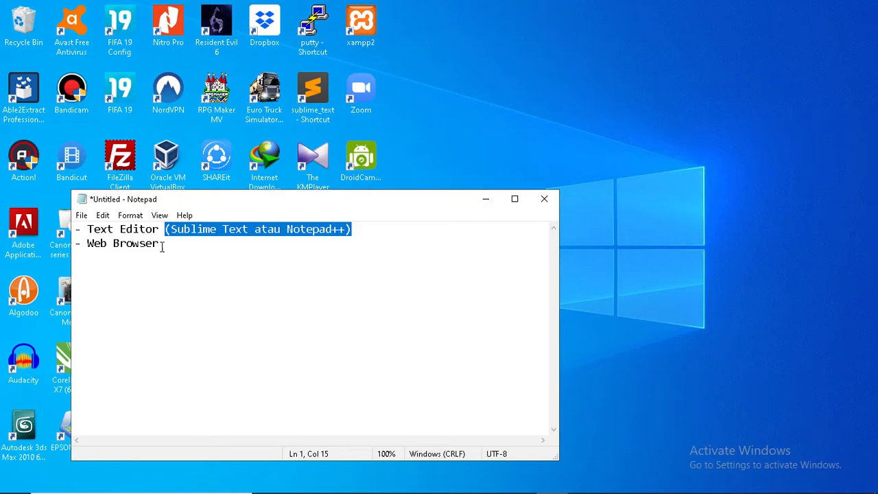
left_click_drag(160, 246, 76, 245)
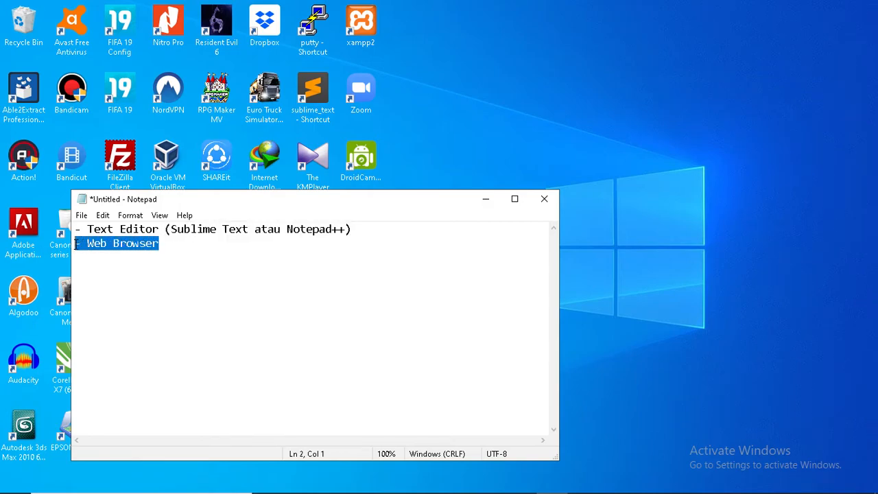
left_click(231, 306)
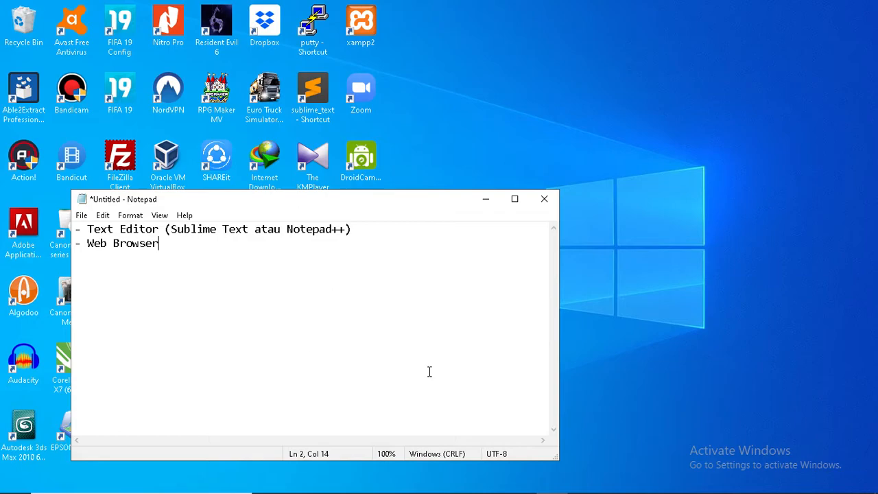
left_click(484, 198)
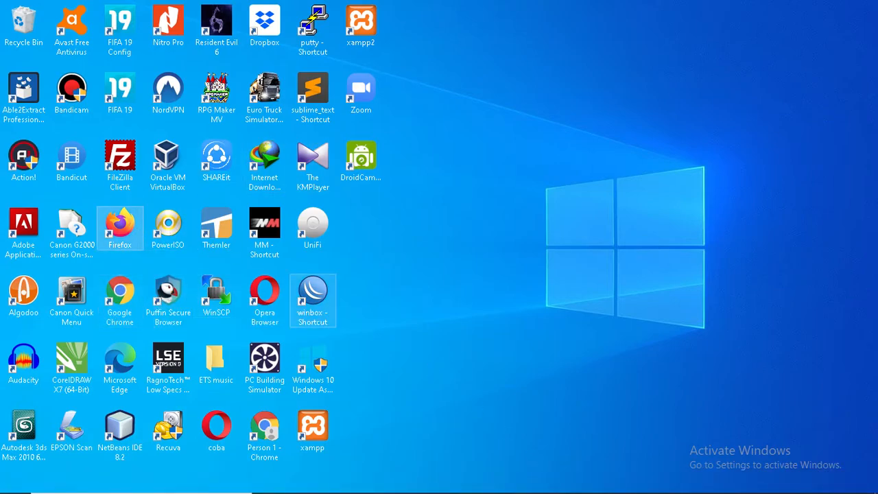
- Add the line "- XAMPP" below Web Browser in the Notepad note and minimize it
mouse_move(473, 490)
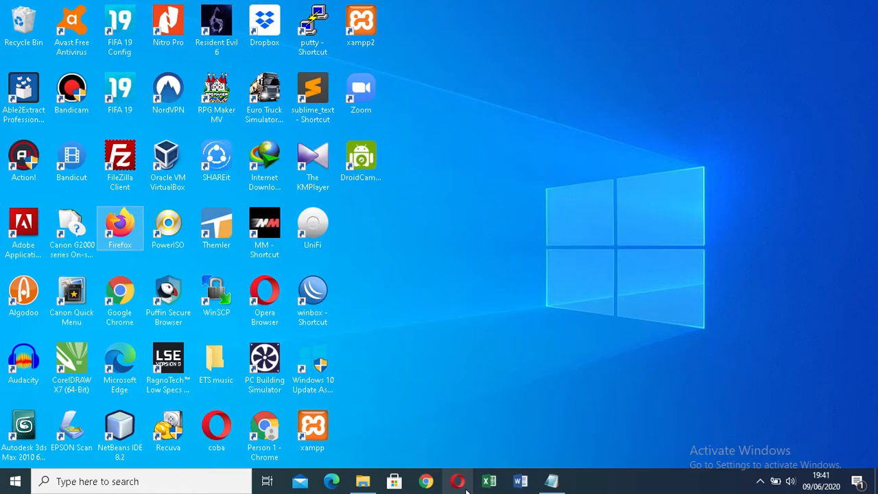
left_click(551, 481)
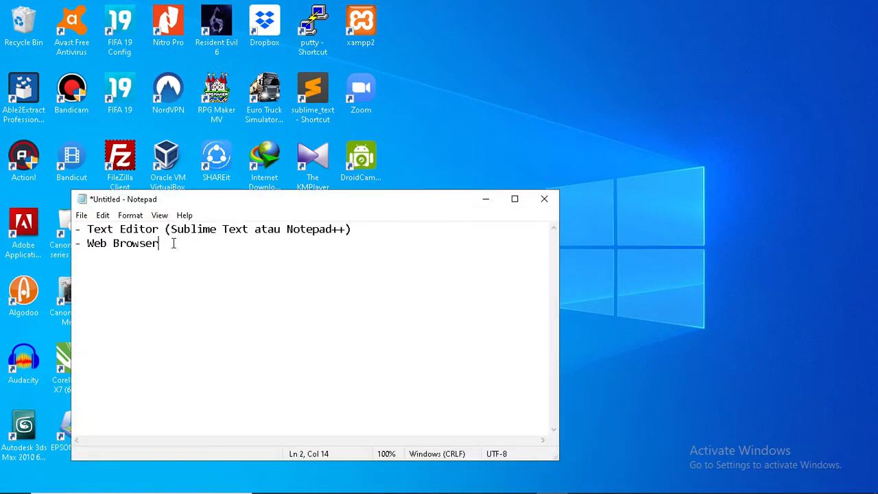
key("Return")
type("- XAMPP")
left_click(481, 202)
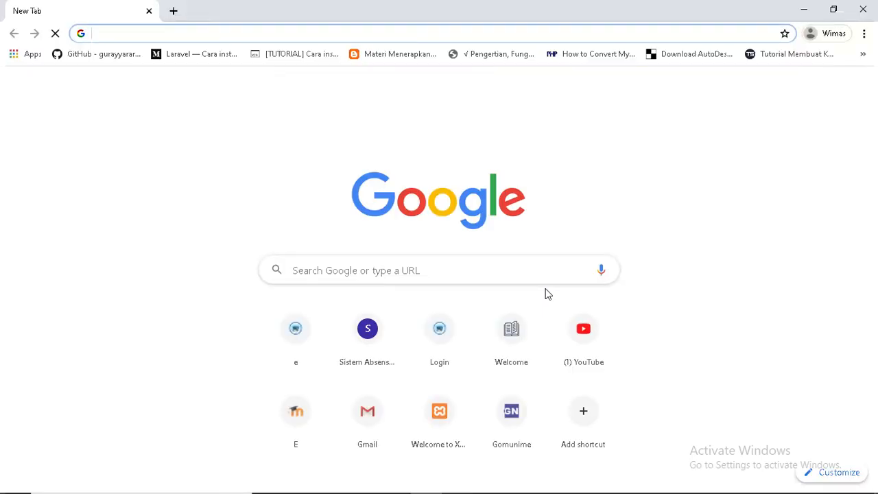
- In Chrome, search Google for "download xampp" and open the apachefriends.org Download XAMPP result in a new tab, switching to it
type("download xampp")
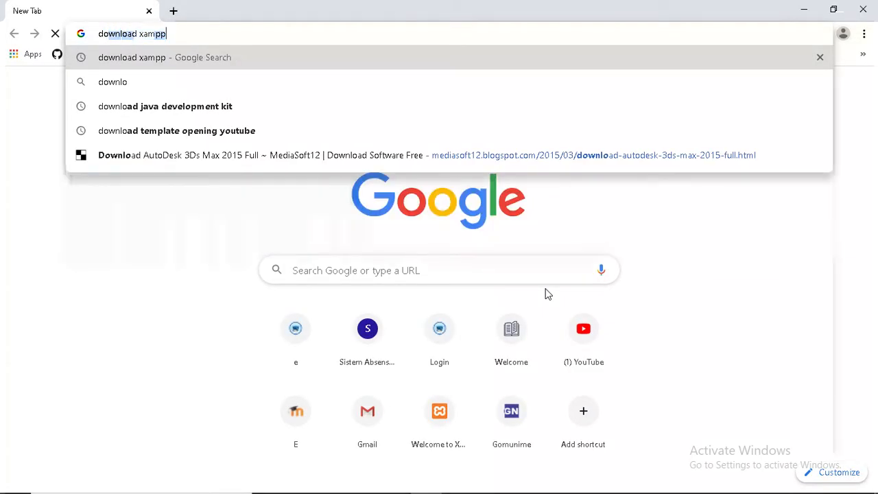
key("Return")
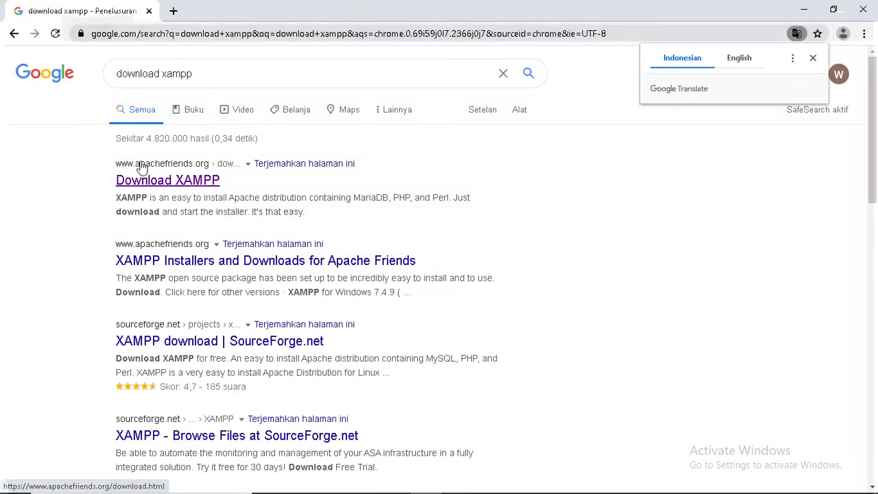
left_click(182, 168)
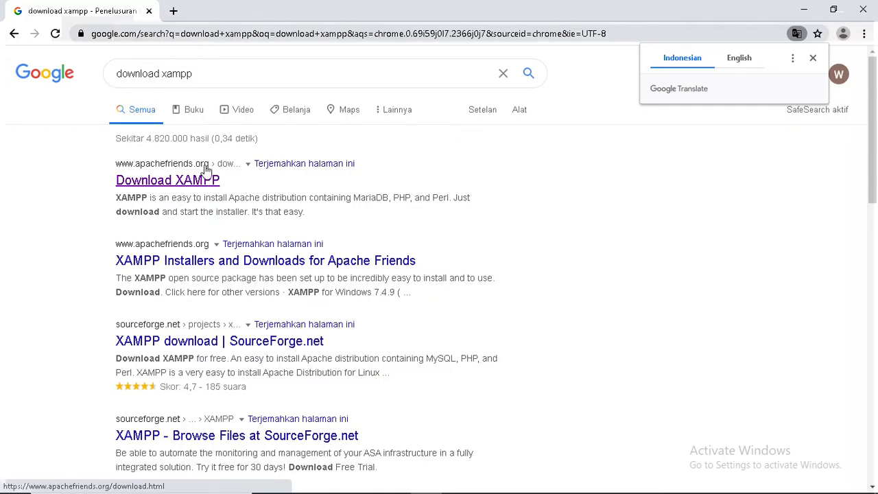
right_click(185, 180)
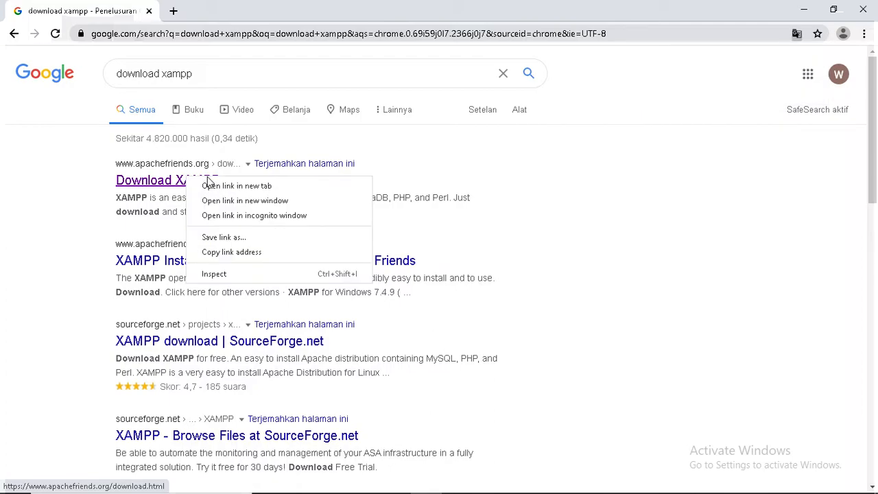
left_click(217, 186)
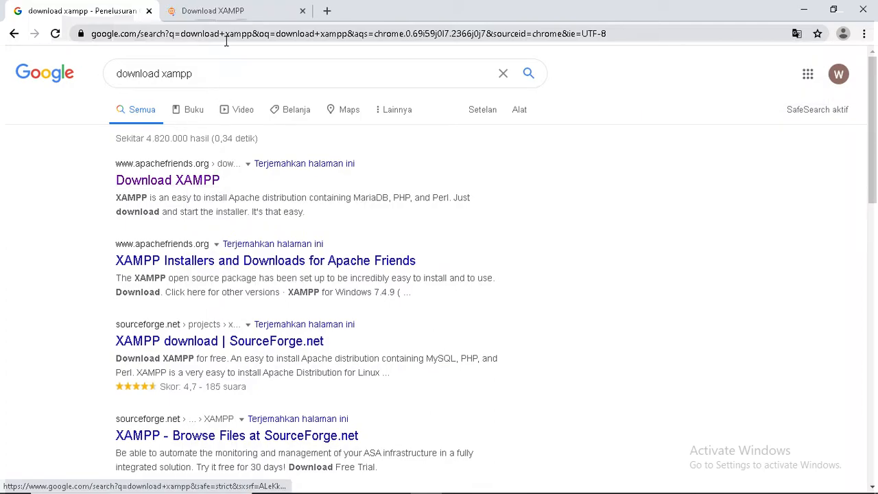
left_click(213, 11)
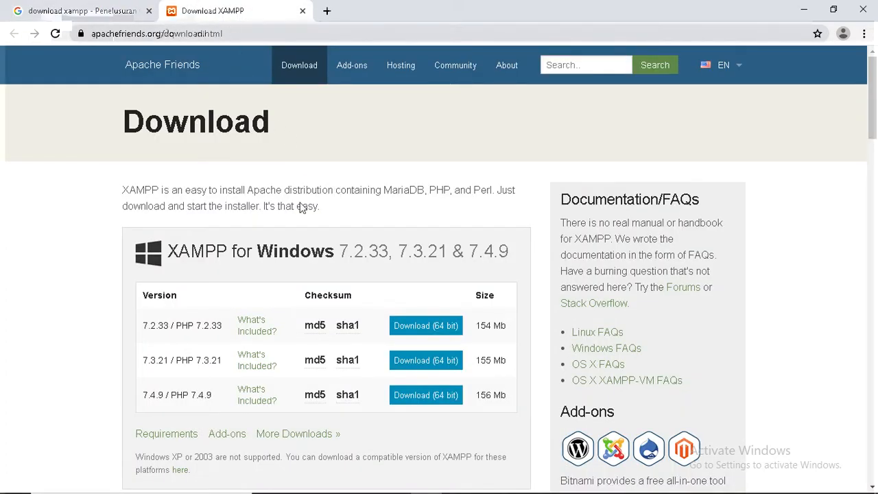
- Look through the XAMPP download page for the Windows, Linux and OS X versions and the add-ons, returning to the Windows section
scroll(458, 194, "down", 2)
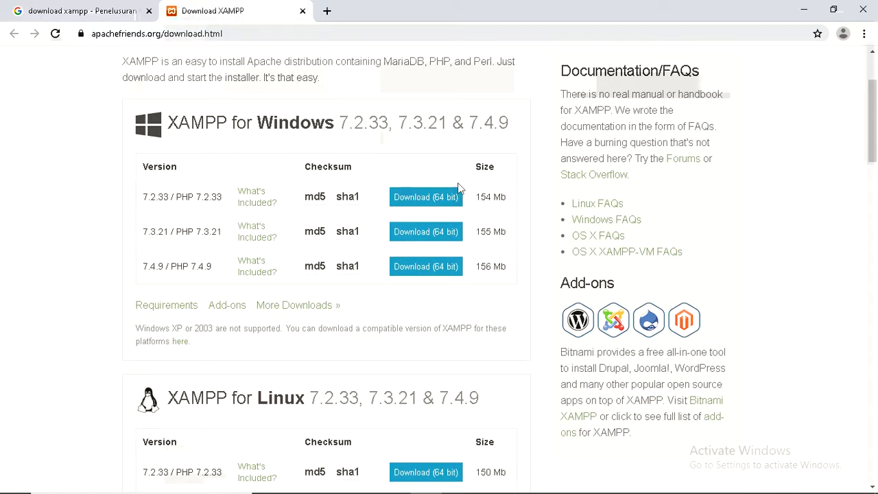
scroll(457, 206, "down", 4)
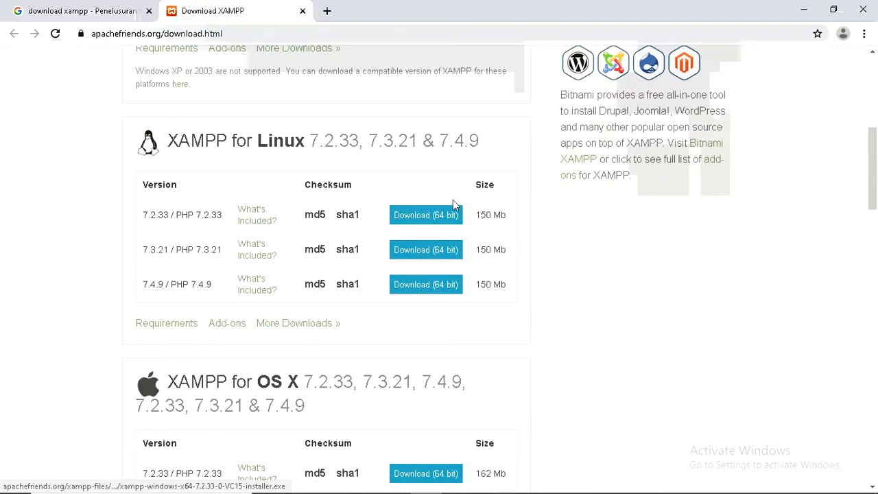
scroll(511, 185, "down", 3)
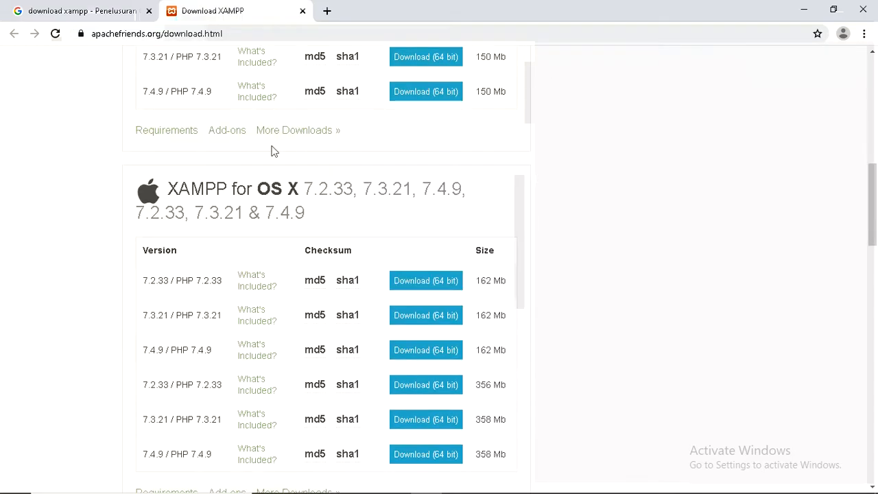
scroll(322, 198, "down", 1)
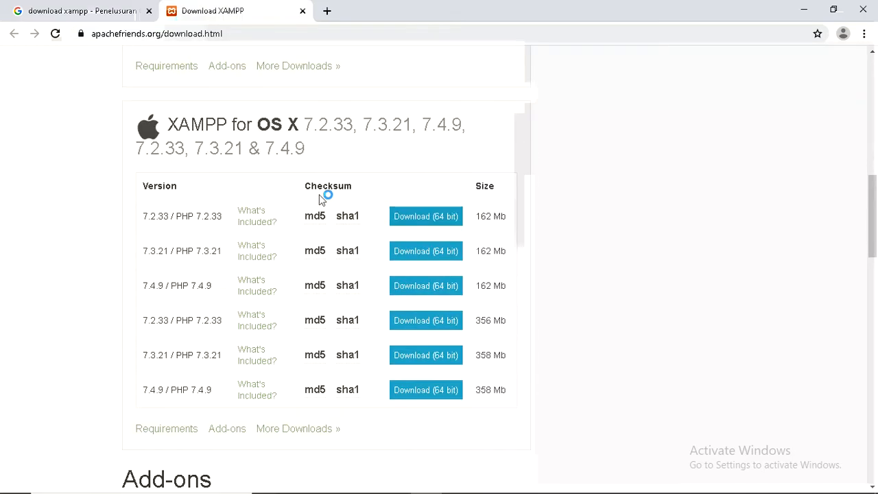
scroll(318, 194, "down", 8)
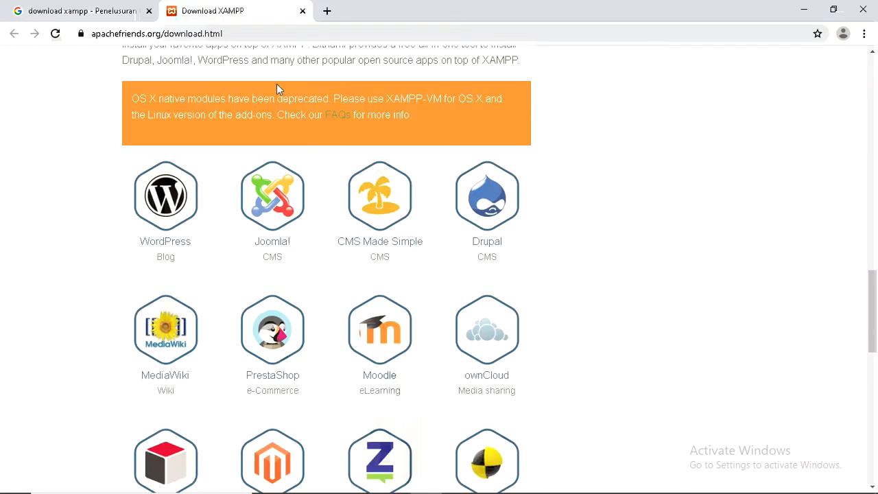
scroll(462, 321, "up", 12)
scroll(463, 322, "down", 12)
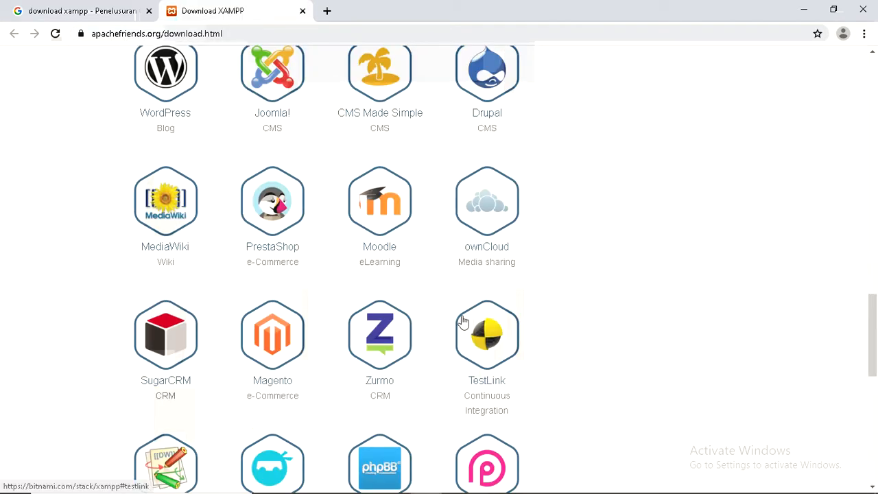
scroll(452, 288, "up", 12)
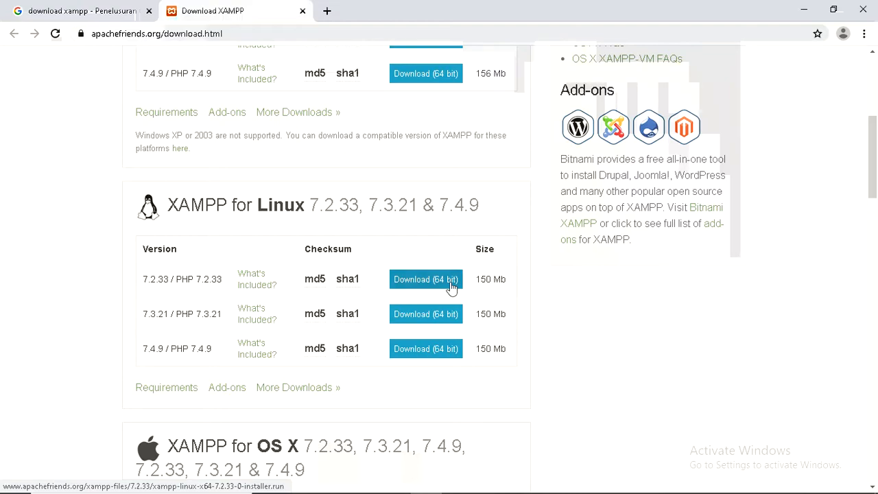
scroll(451, 288, "up", 5)
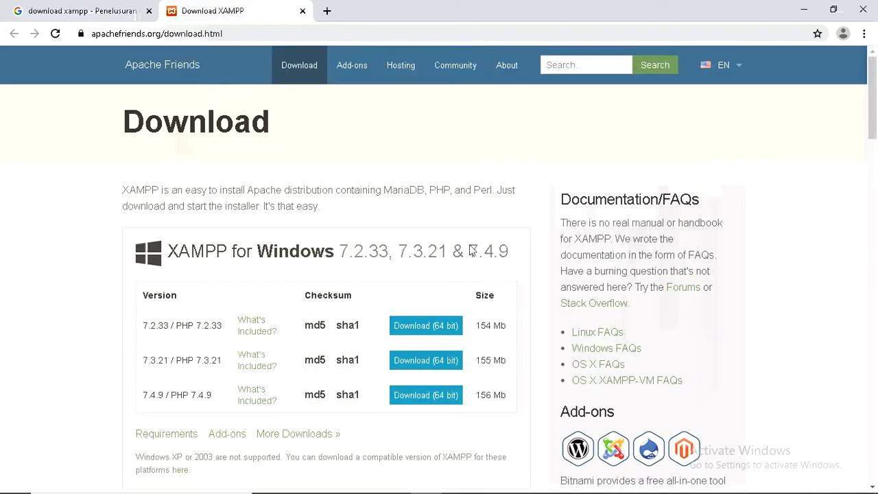
scroll(472, 252, "down", 1)
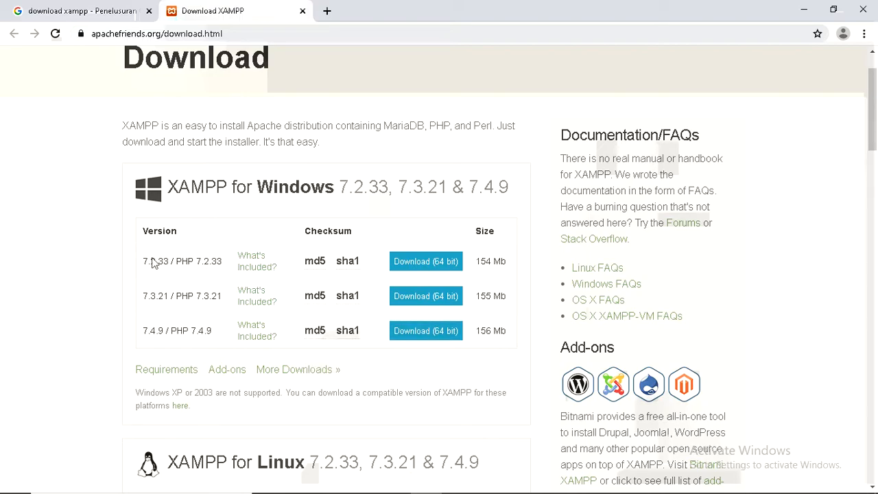
- Open More Downloads for XAMPP for Windows, look through the SourceForge files and summary pages, and return to the Download XAMPP page
scroll(150, 295, "down", 1)
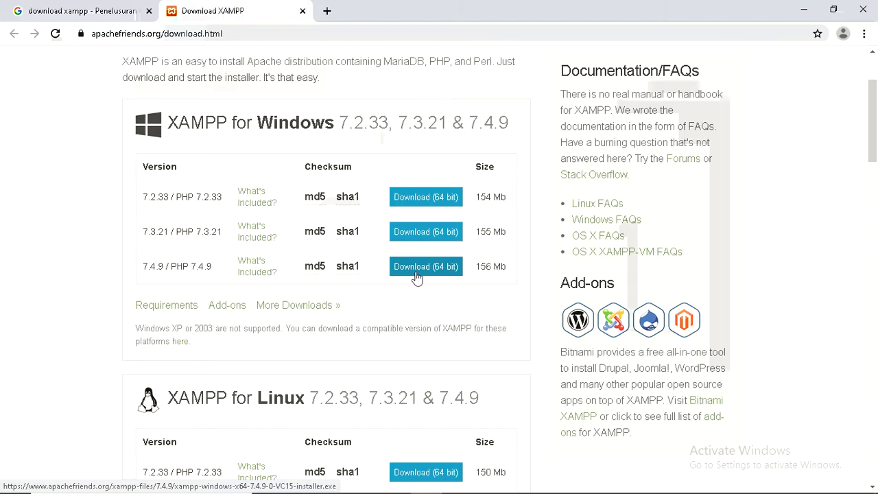
left_click(318, 307)
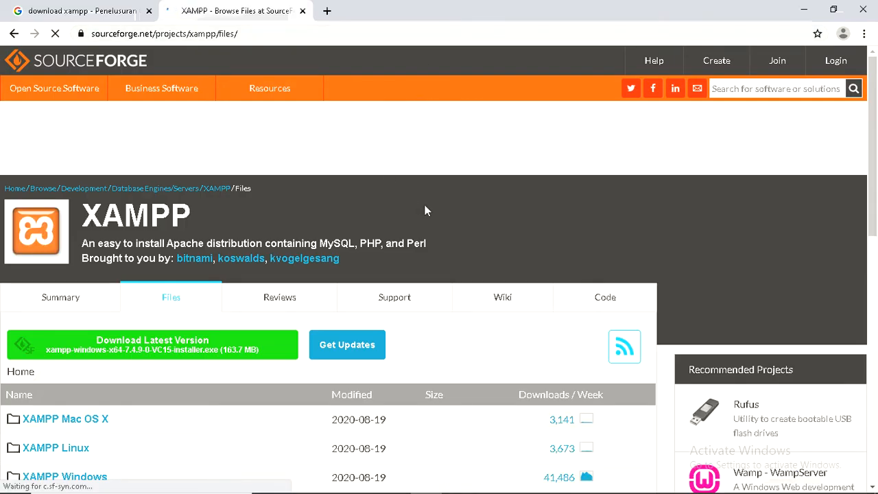
scroll(423, 204, "down", 4)
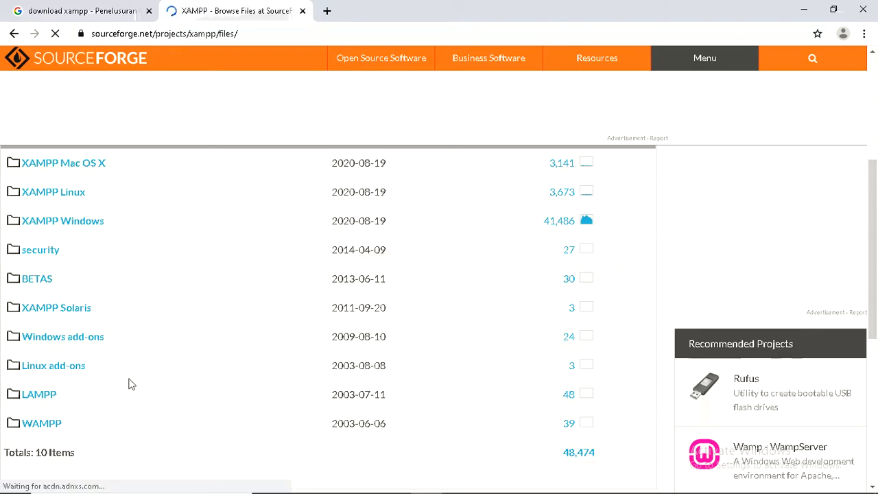
scroll(422, 360, "up", 5)
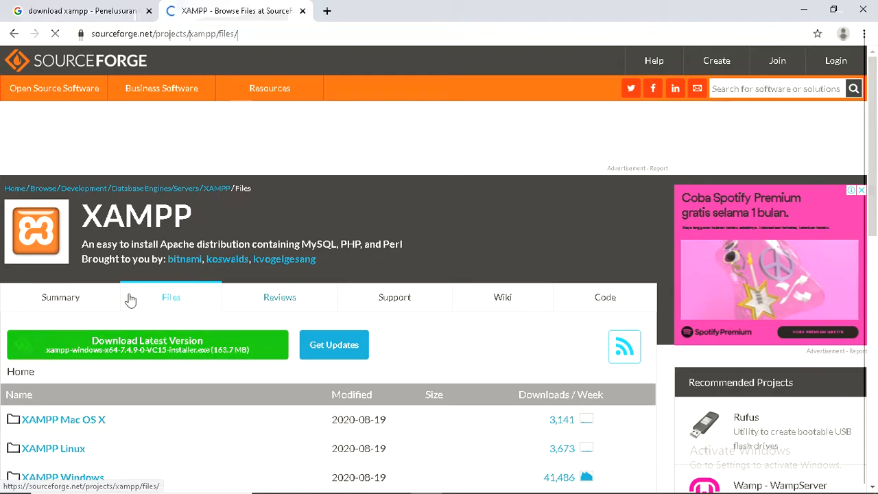
left_click(63, 299)
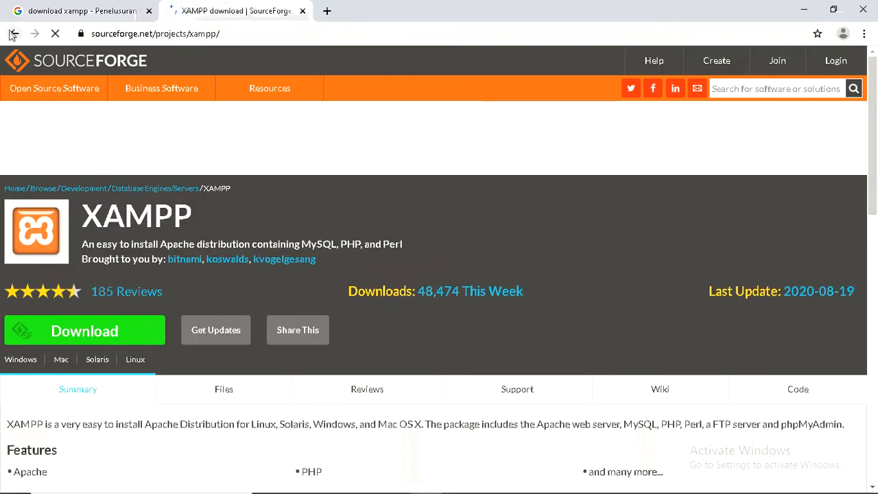
left_click(13, 33)
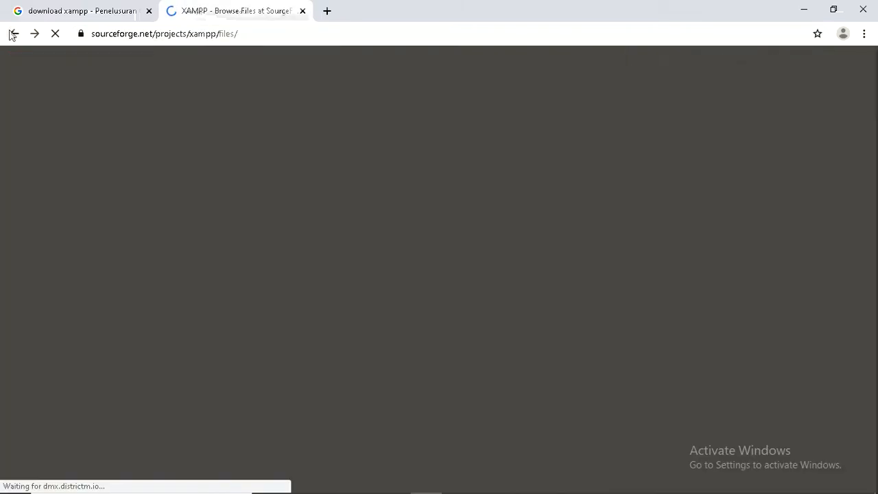
left_click(13, 33)
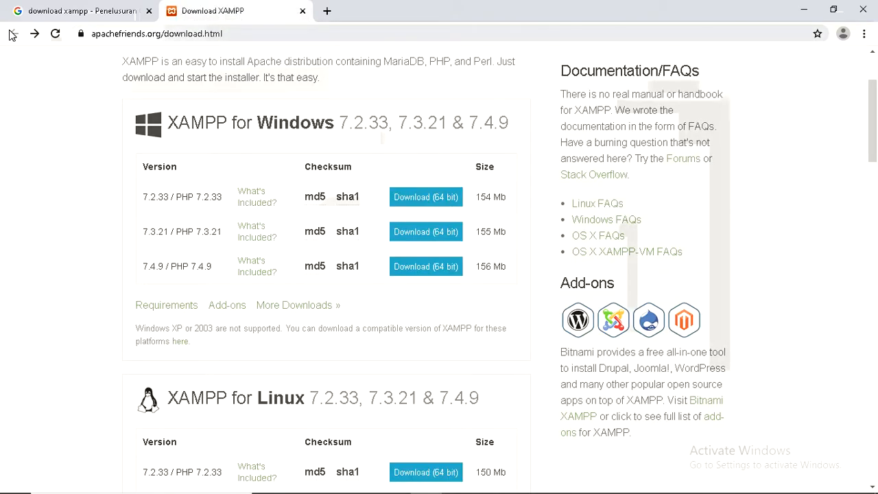
- Look through the Google results for "download xampp" and return to the Download XAMPP page
left_click(124, 11)
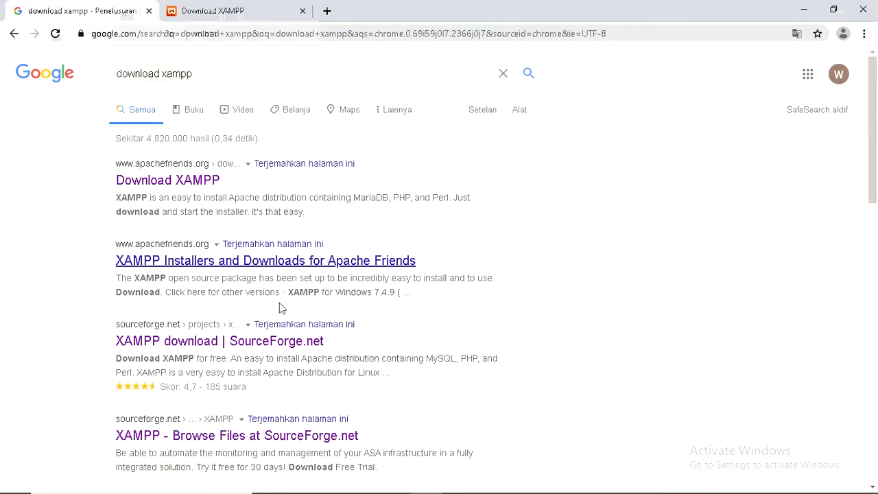
scroll(279, 303, "down", 3)
scroll(279, 308, "down", 2)
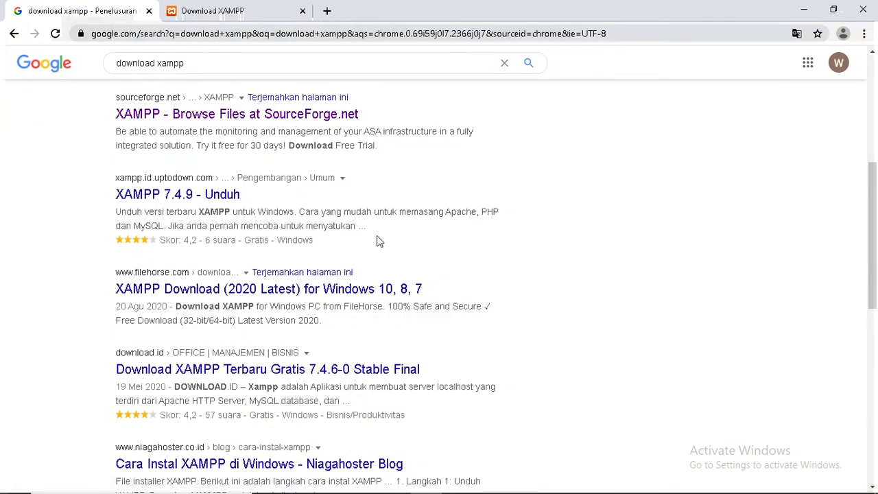
scroll(559, 308, "up", 5)
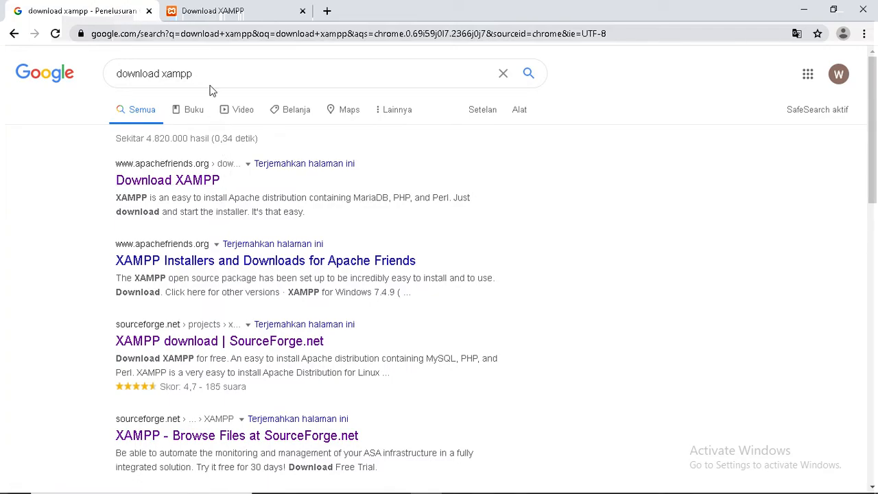
left_click(199, 14)
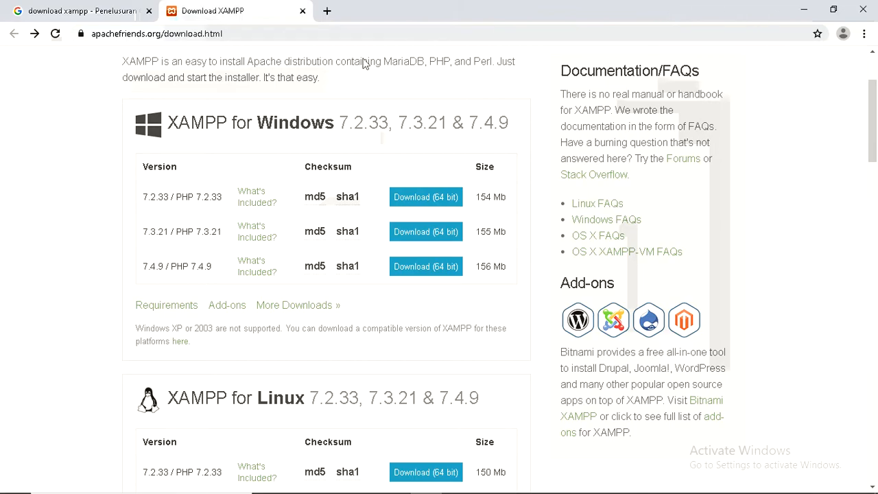
- Minimize Chrome, launch xampp2 from the desktop and move the XAMPP Control Panel to the middle of the screen
left_click(802, 7)
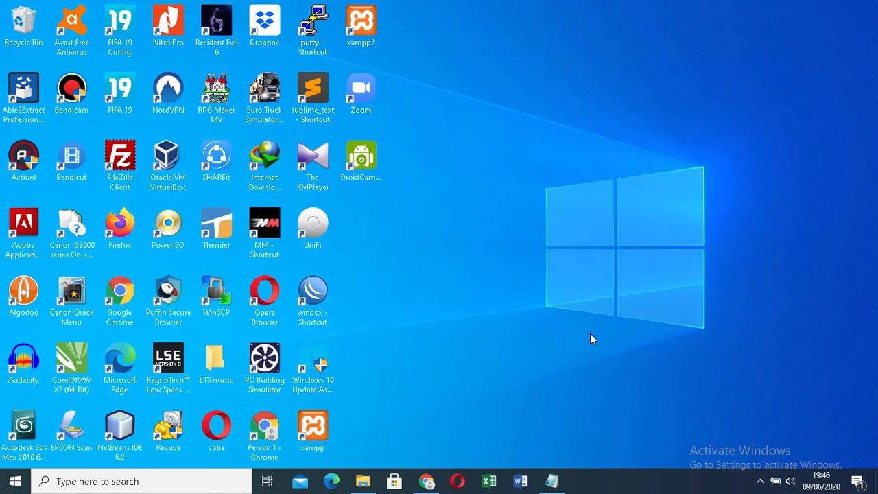
double_click(362, 30)
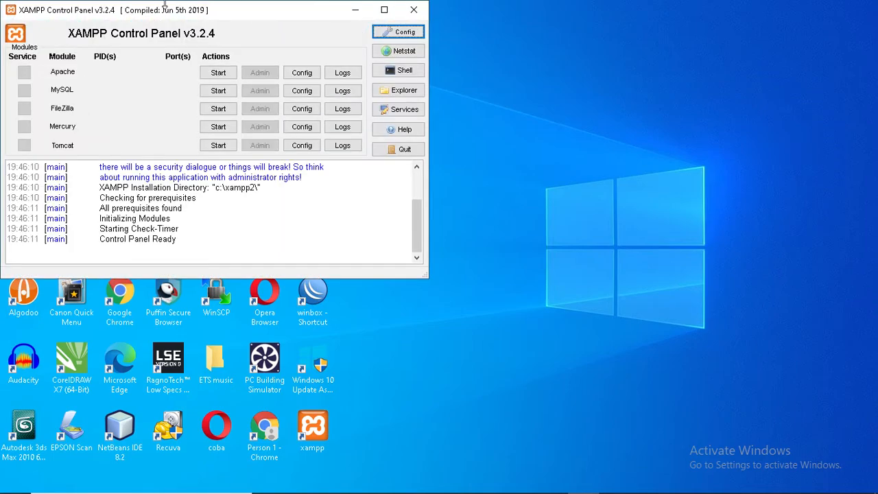
left_click_drag(179, 12, 413, 115)
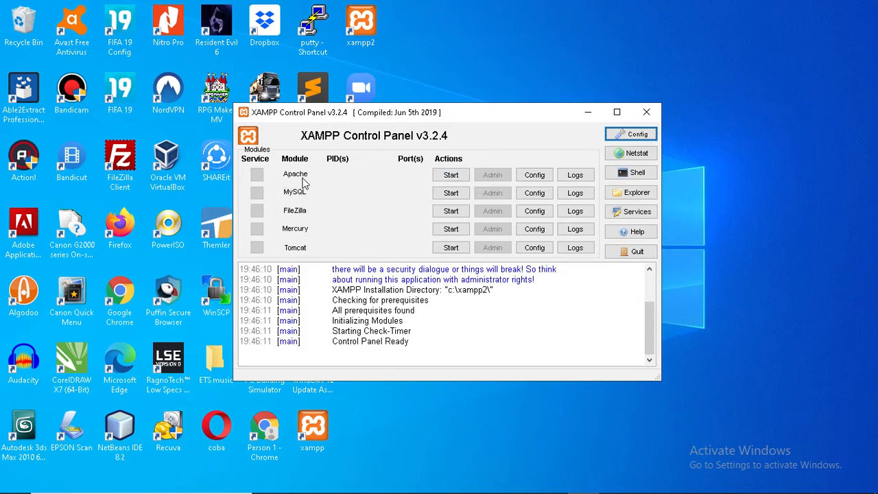
- Start the Apache module and highlight its "Status change detected: running" line in the log, clearing the highlight again
left_click(446, 176)
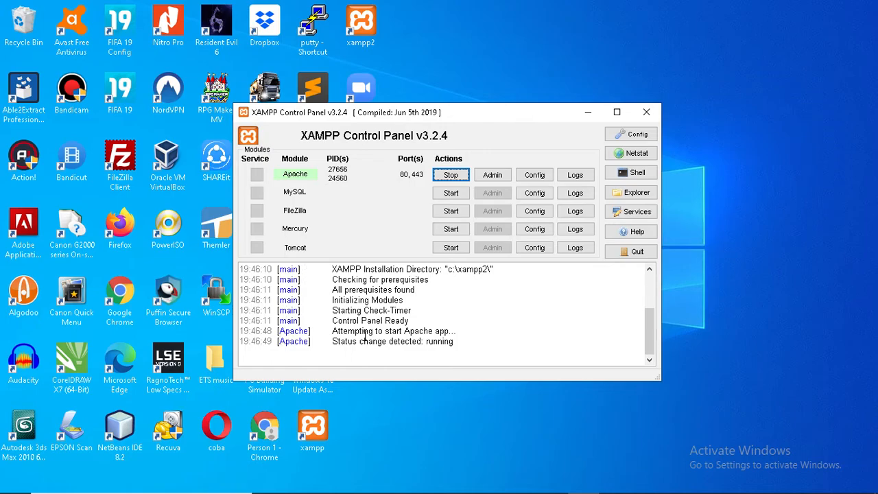
left_click_drag(332, 342, 460, 344)
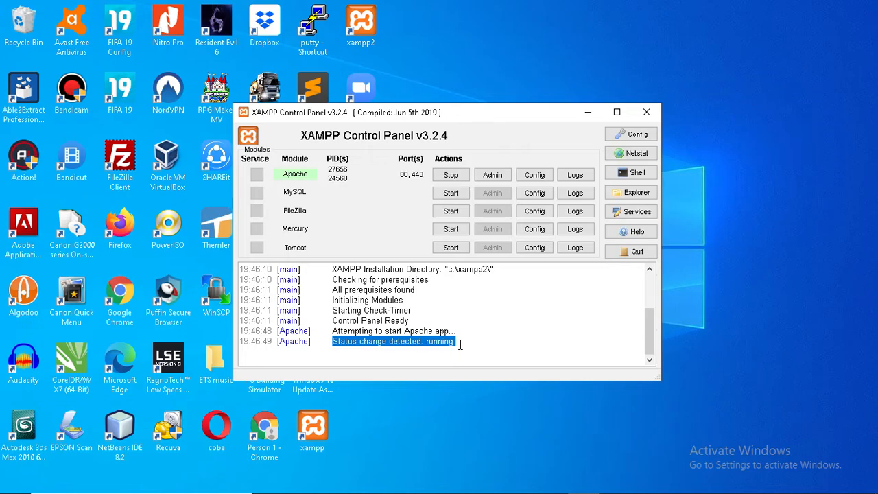
left_click(578, 331)
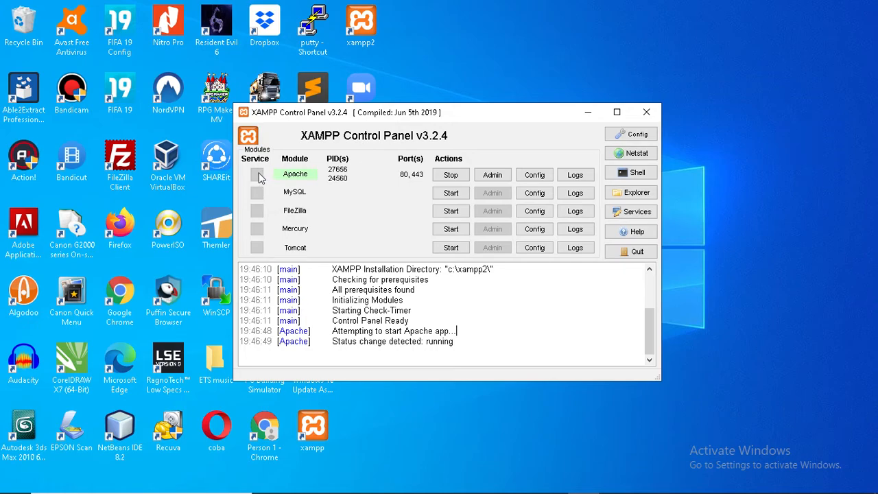
- Open Apache's admin page at localhost/dashboard, look through the XAMPP welcome page and close the browser
left_click(485, 178)
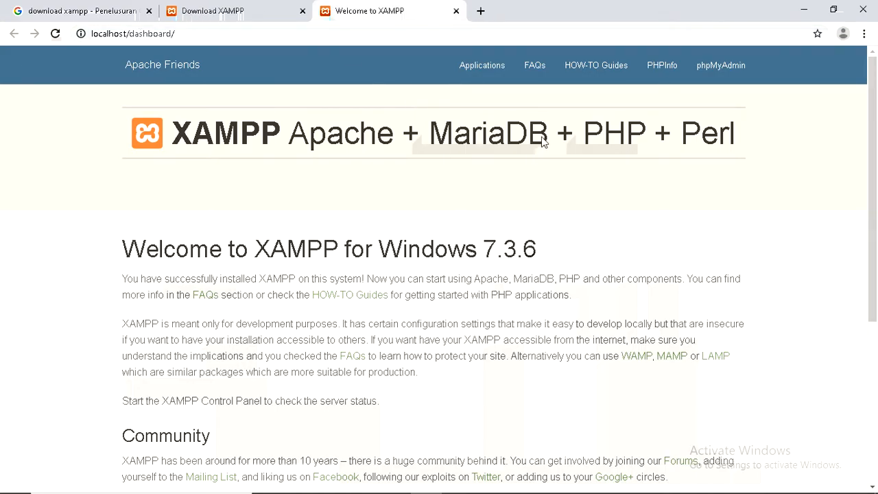
scroll(541, 140, "down", 4)
scroll(541, 140, "up", 4)
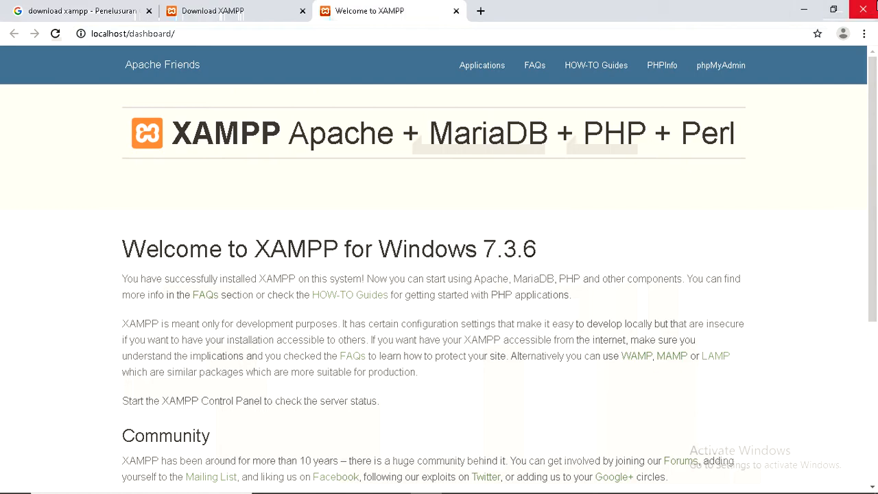
left_click(862, 9)
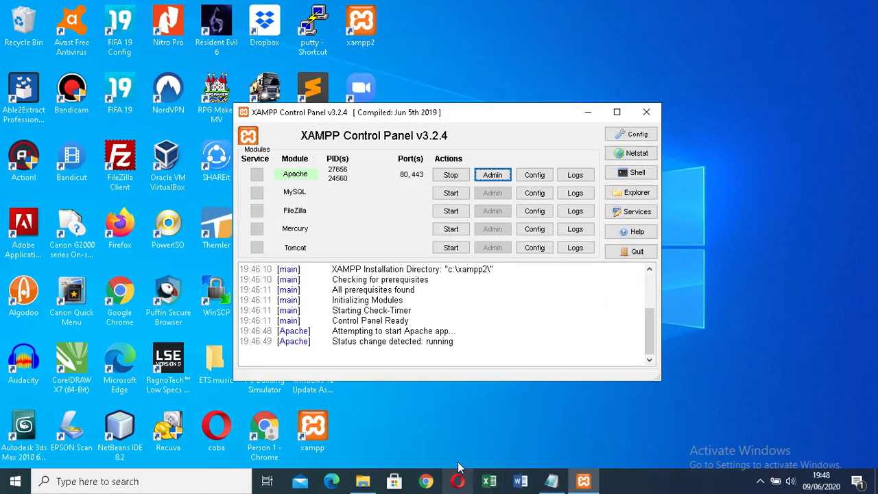
- Highlight "Sublime Text atau Notepad++" in the restored Notepad note, minimize it and select the Google Chrome and Firefox desktop shortcuts in turn
left_click(552, 481)
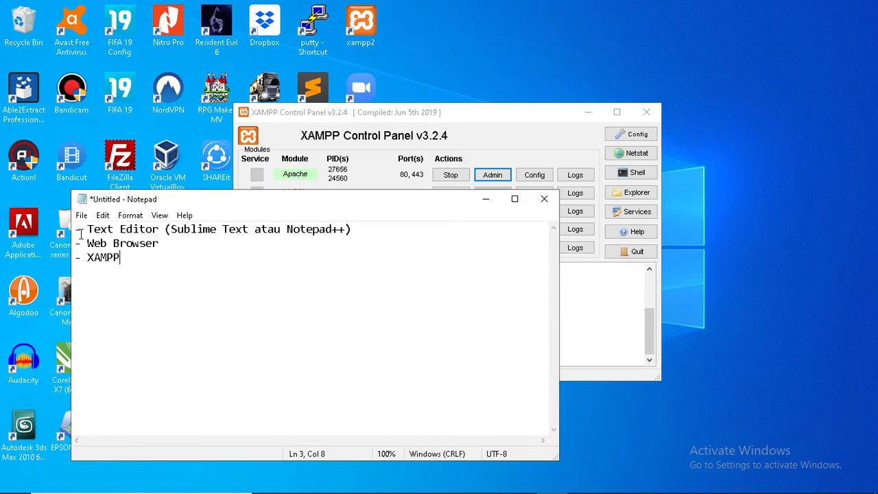
left_click_drag(171, 229, 347, 231)
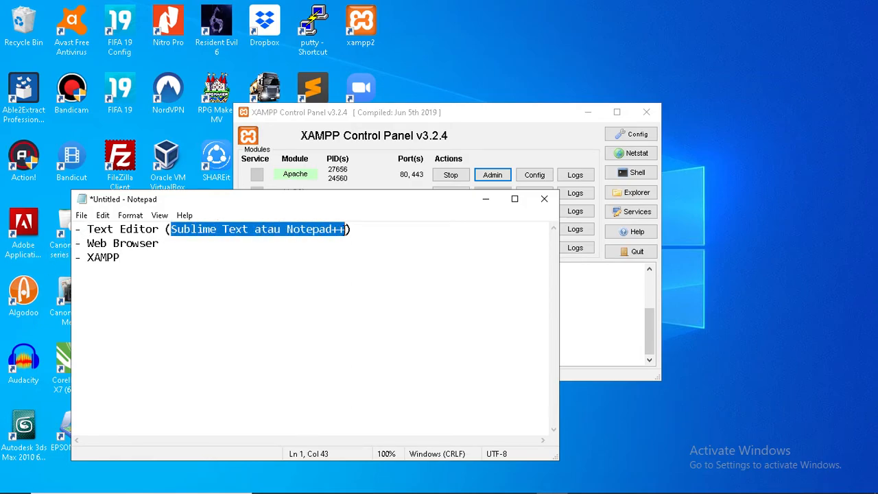
left_click(161, 245)
left_click(486, 199)
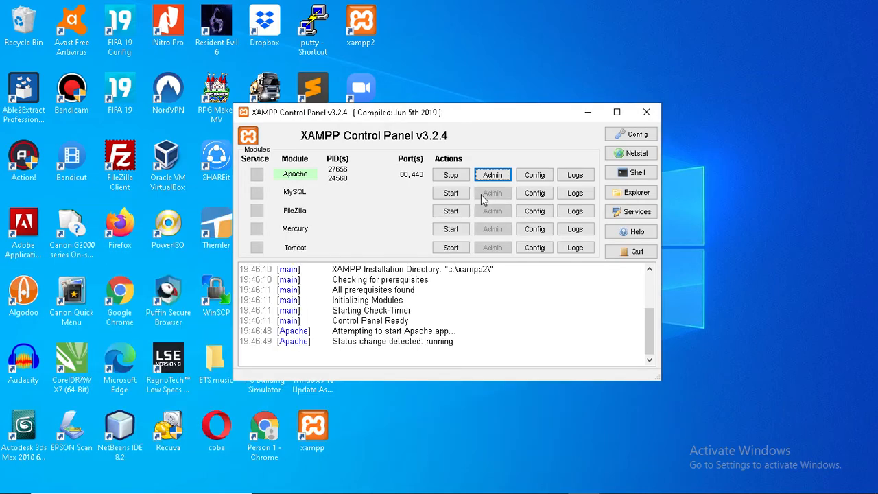
left_click(120, 288)
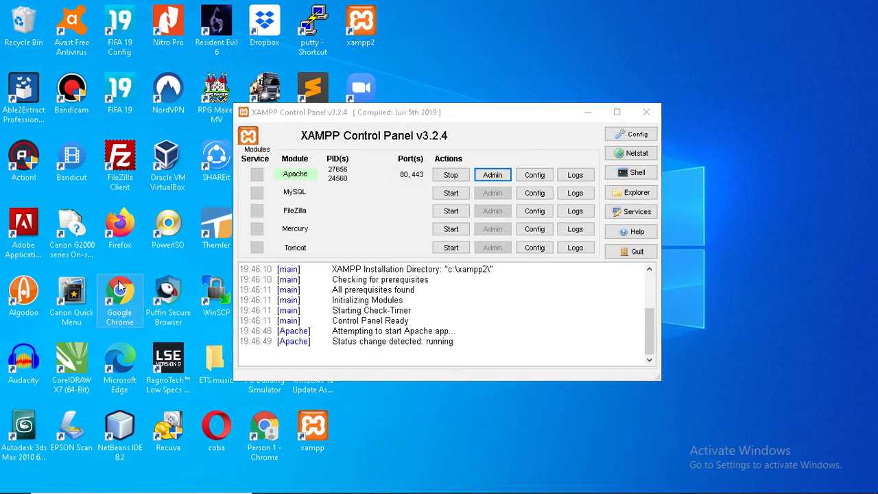
left_click(130, 226)
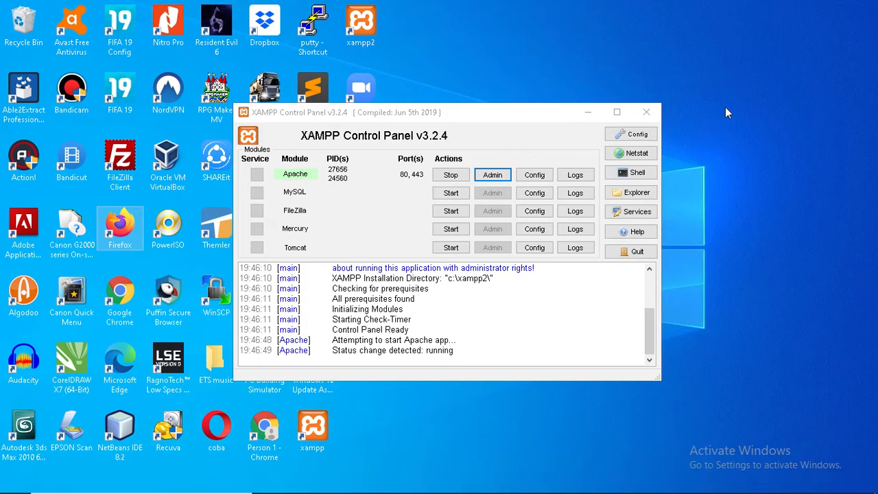
- Bring the Notepad note back, highlight its "- XAMPP" line and minimize the note again
left_click(579, 480)
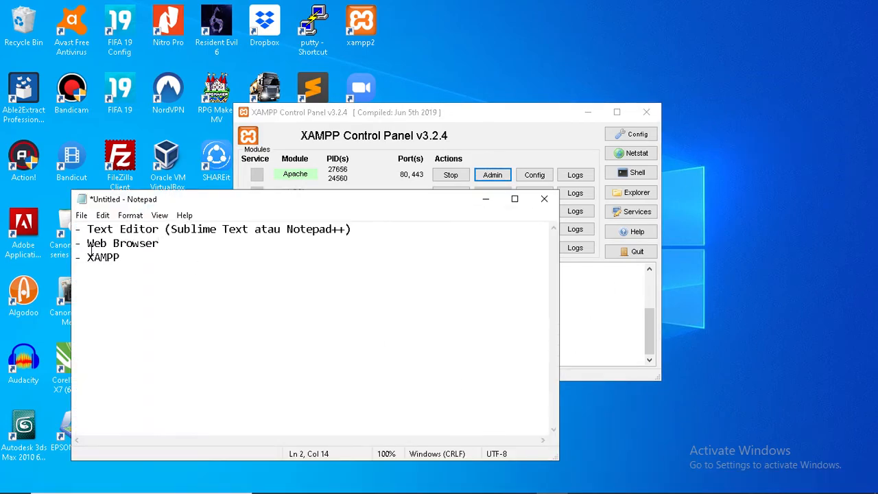
left_click_drag(120, 258, 77, 254)
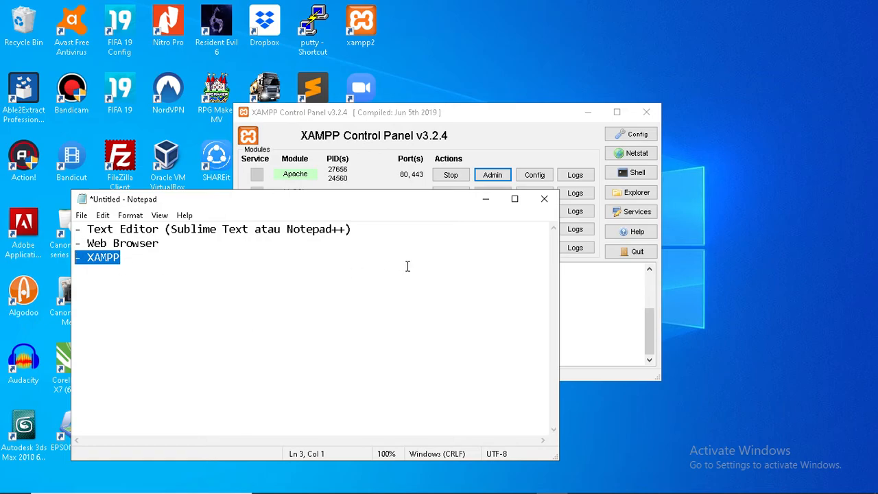
left_click(486, 199)
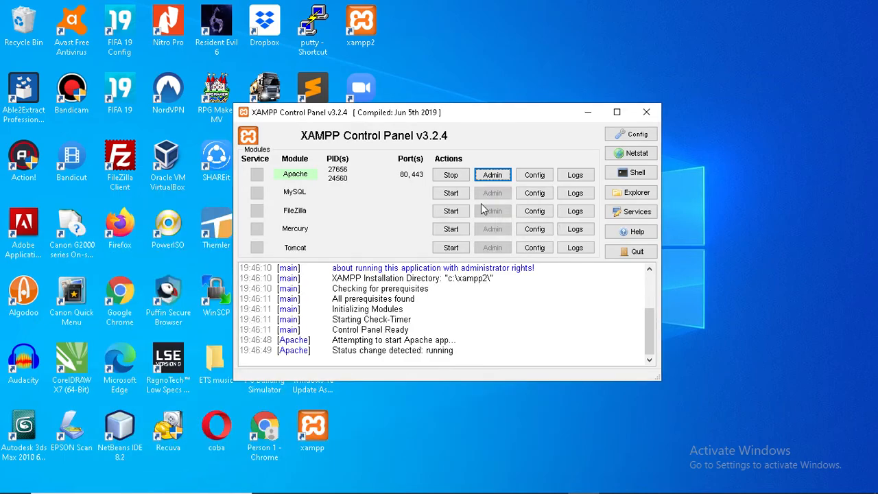